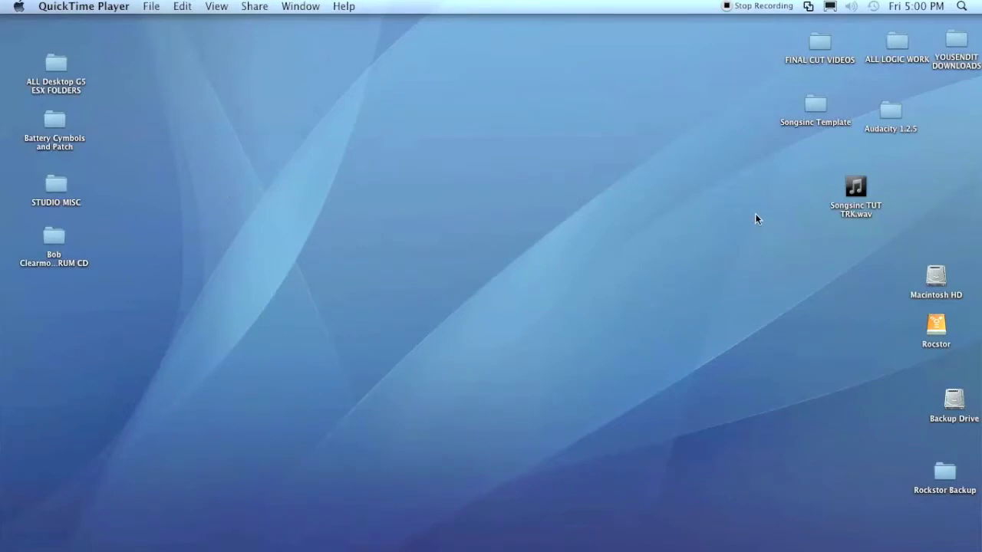
# Launch GarageBand and start a new project from the Loops template.
pyautogui.click(854, 212)
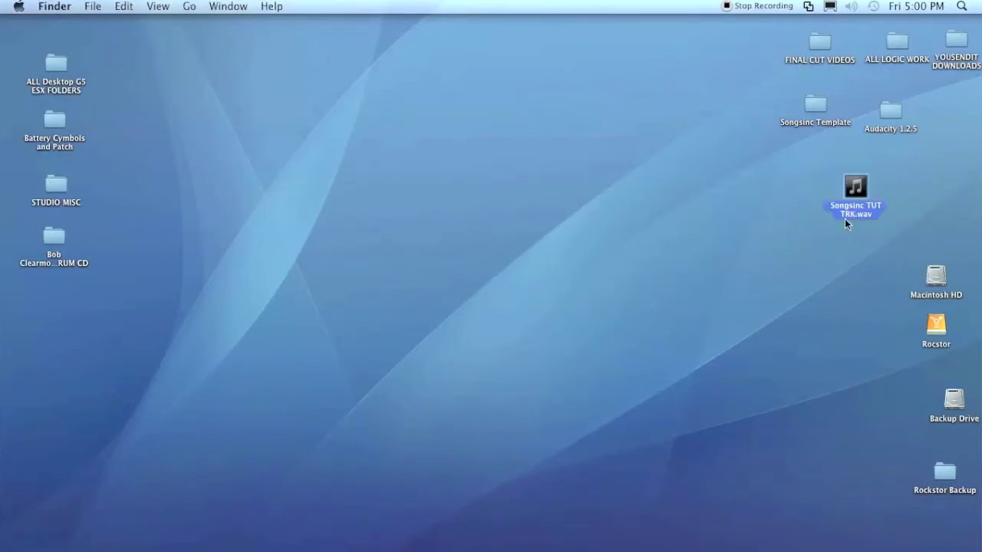
pyautogui.click(848, 262)
pyautogui.moveTo(669, 541)
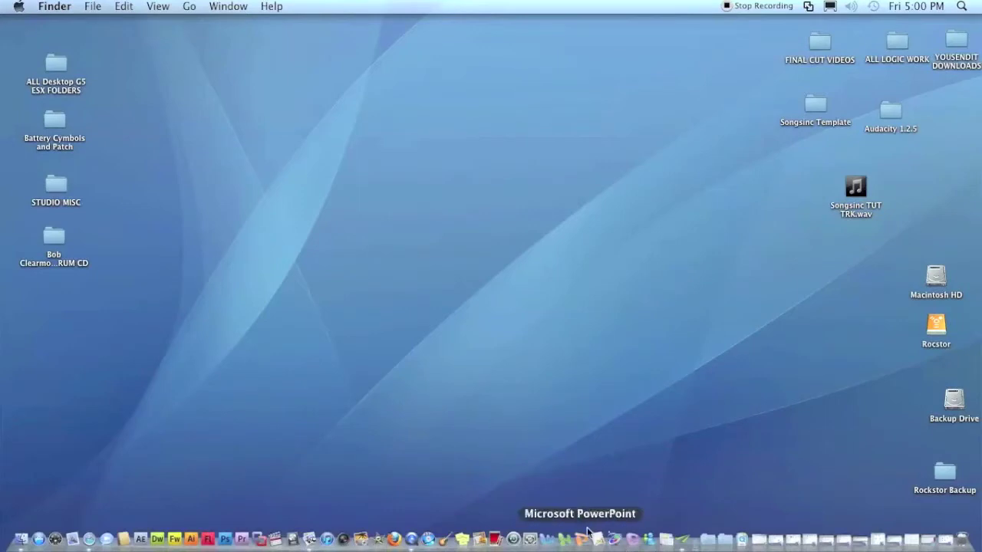
pyautogui.click(451, 540)
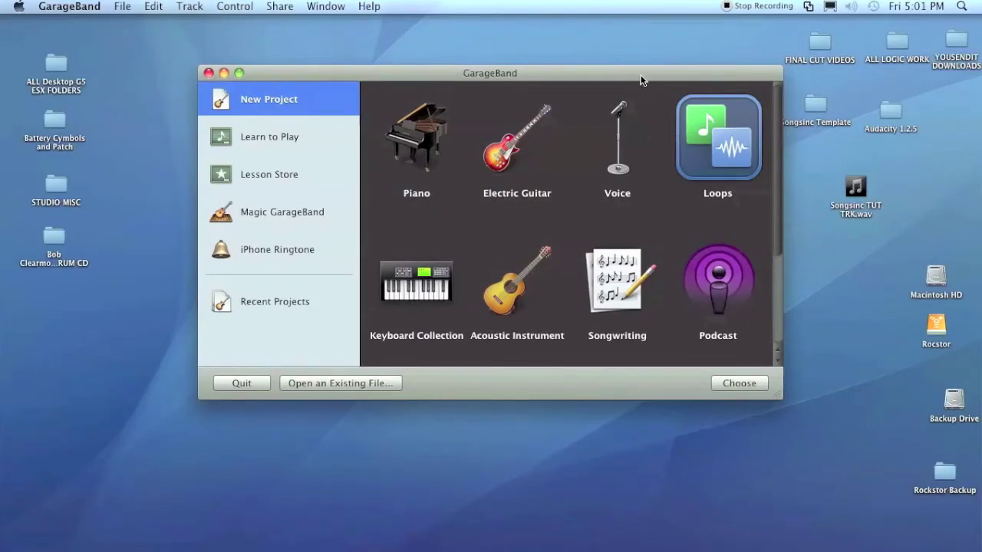
pyautogui.moveTo(642, 79); pyautogui.dragTo(616, 83)
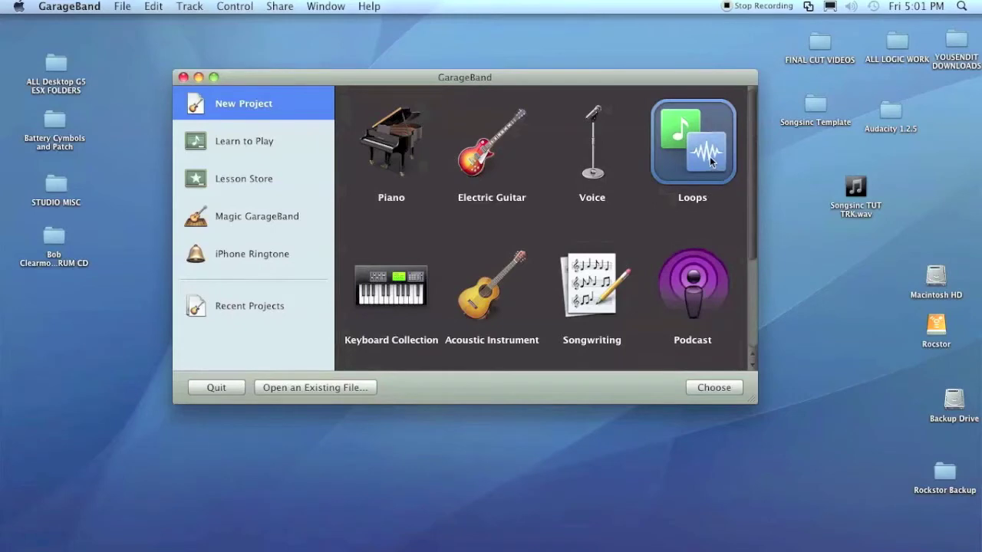
pyautogui.click(712, 388)
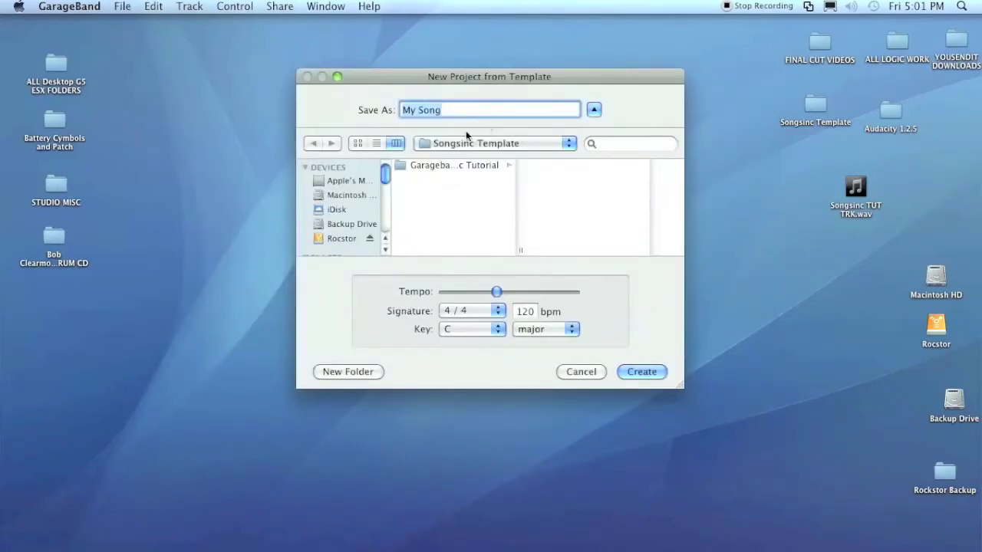
# Name the new project Melody Scratch and create it in the Garageband Songsinc Tutorial folder.
pyautogui.write('Melody Scratc')
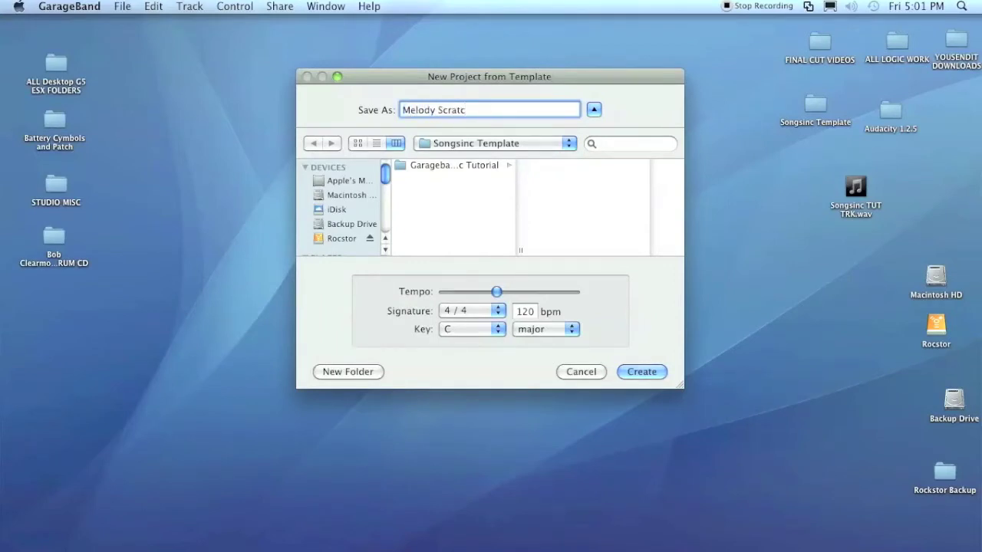
pyautogui.write('h')
pyautogui.click(466, 167)
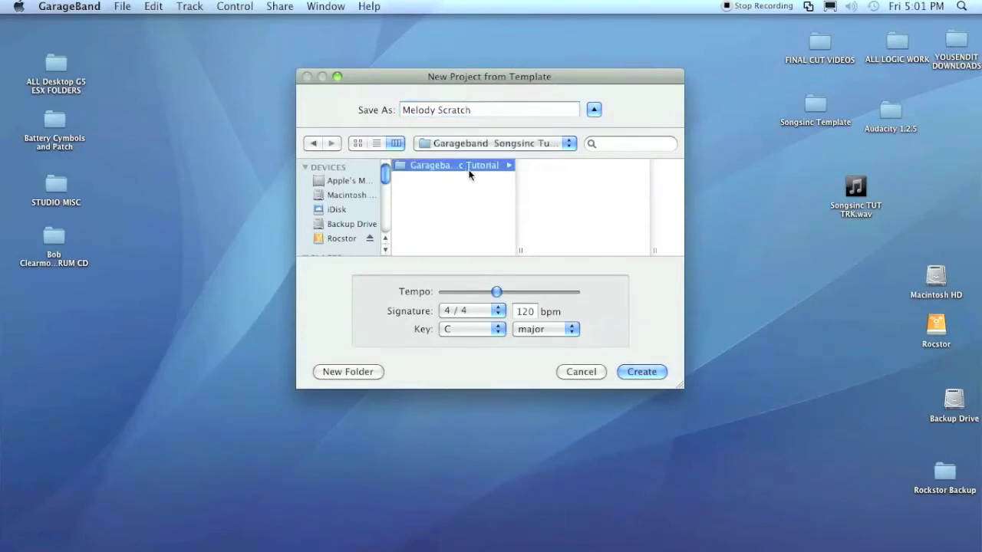
pyautogui.click(646, 374)
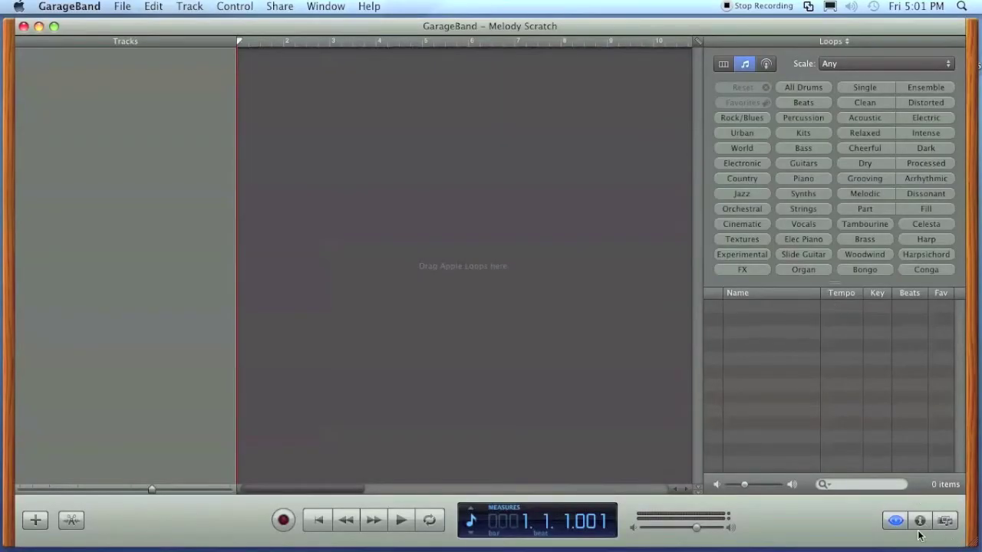
# Hide the loop browser and shrink the project window to expose the audio file on the desktop.
pyautogui.click(920, 522)
pyautogui.click(919, 525)
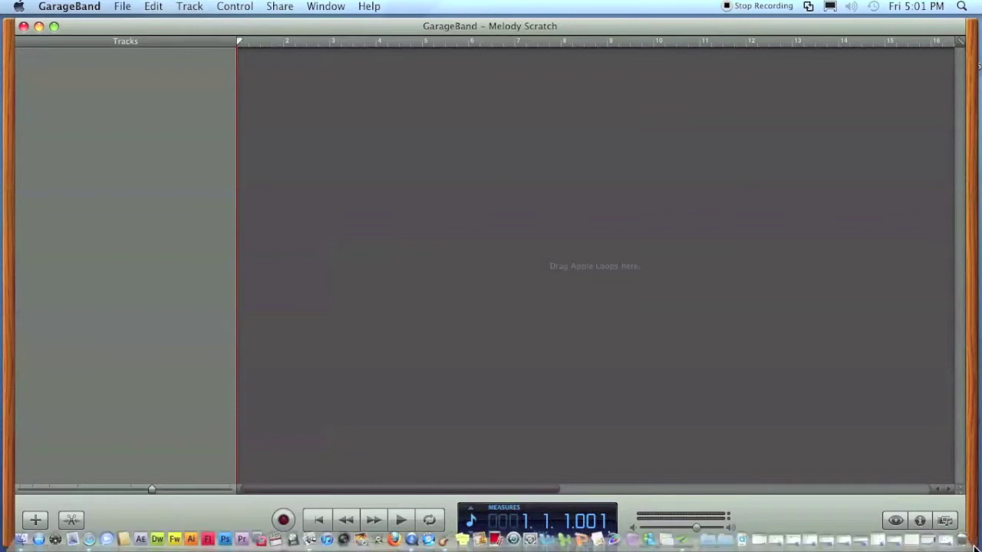
pyautogui.moveTo(972, 542); pyautogui.dragTo(753, 461)
# Import Songsinc TUT TRK.wav from the desktop as a track and move its region to start at measure 1.
pyautogui.click(859, 192)
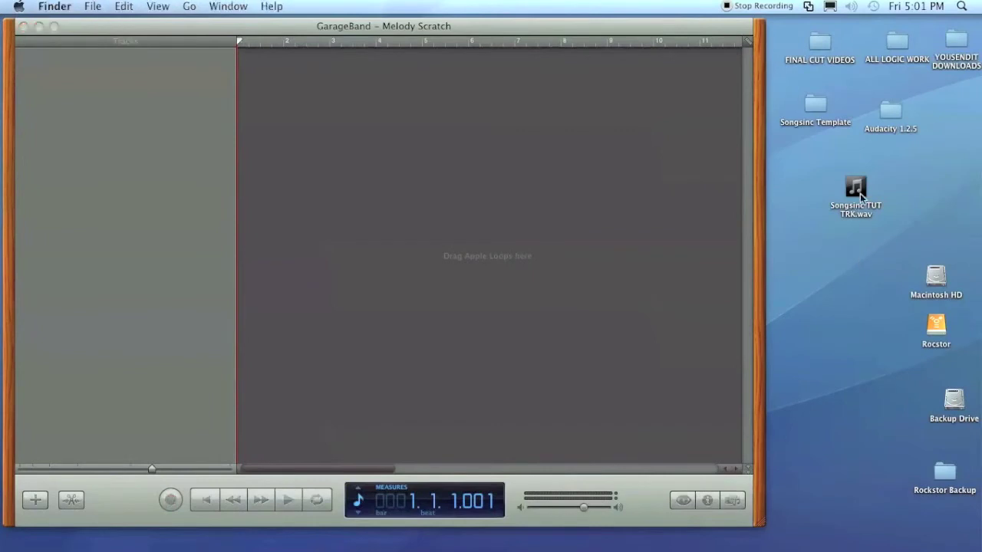
pyautogui.moveTo(855, 190); pyautogui.dragTo(404, 158)
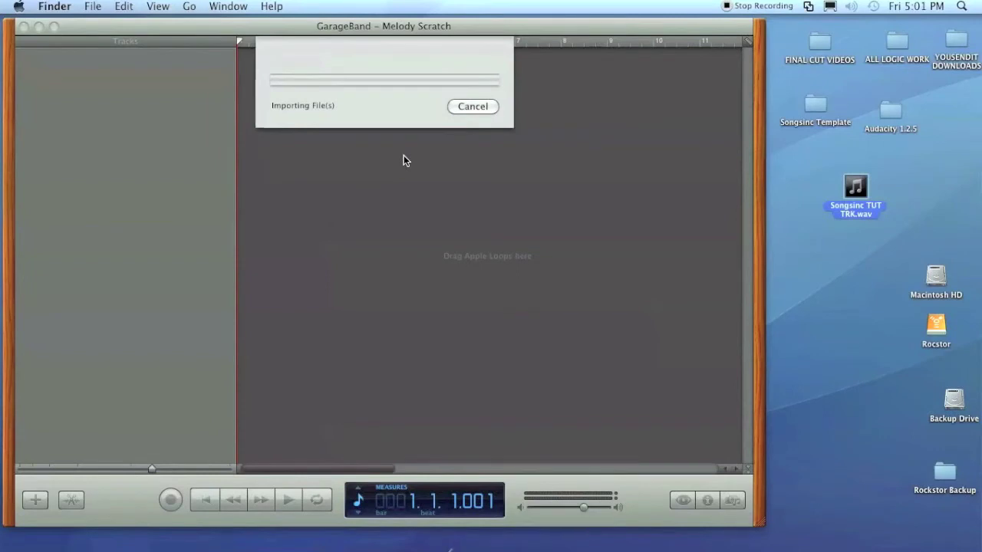
pyautogui.click(762, 523)
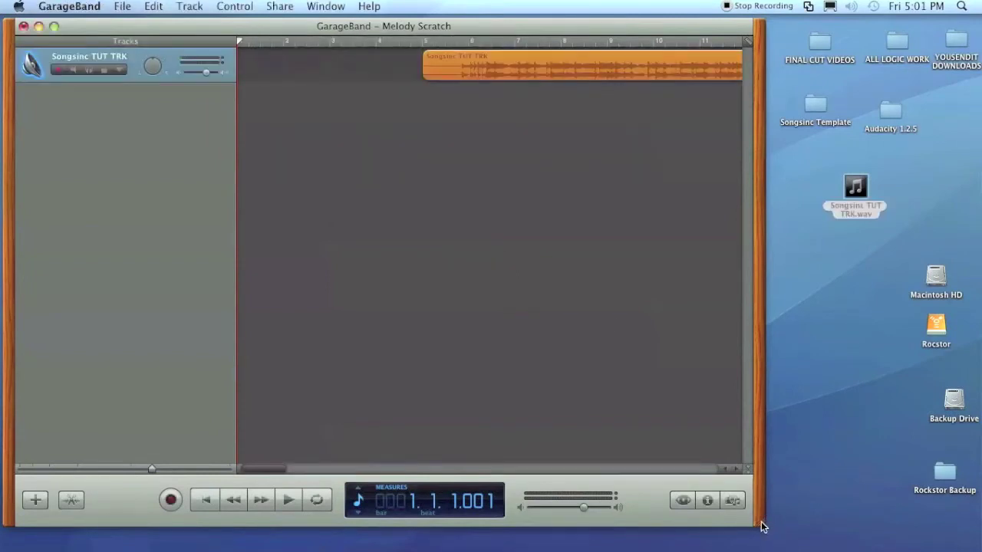
pyautogui.moveTo(763, 526); pyautogui.dragTo(957, 528)
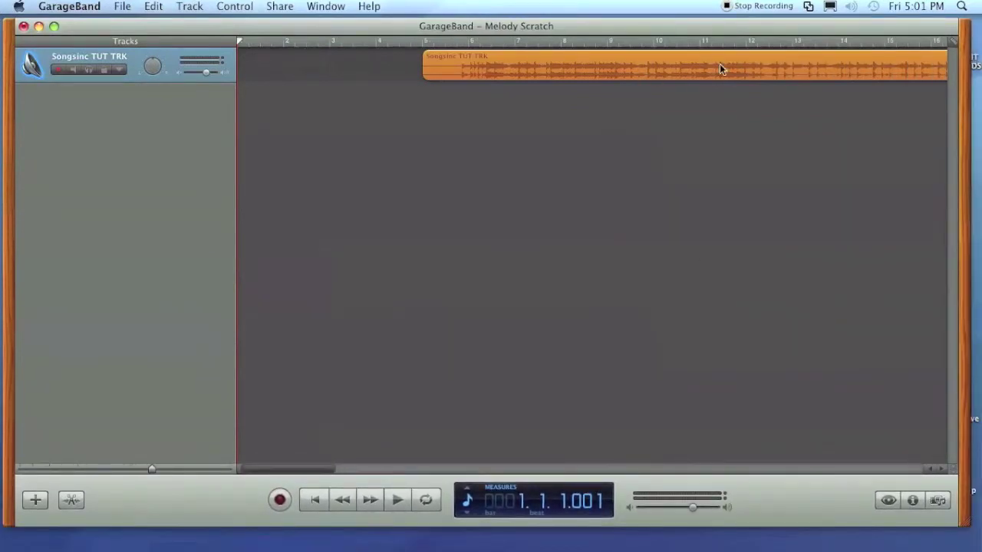
pyautogui.moveTo(726, 62); pyautogui.dragTo(529, 56)
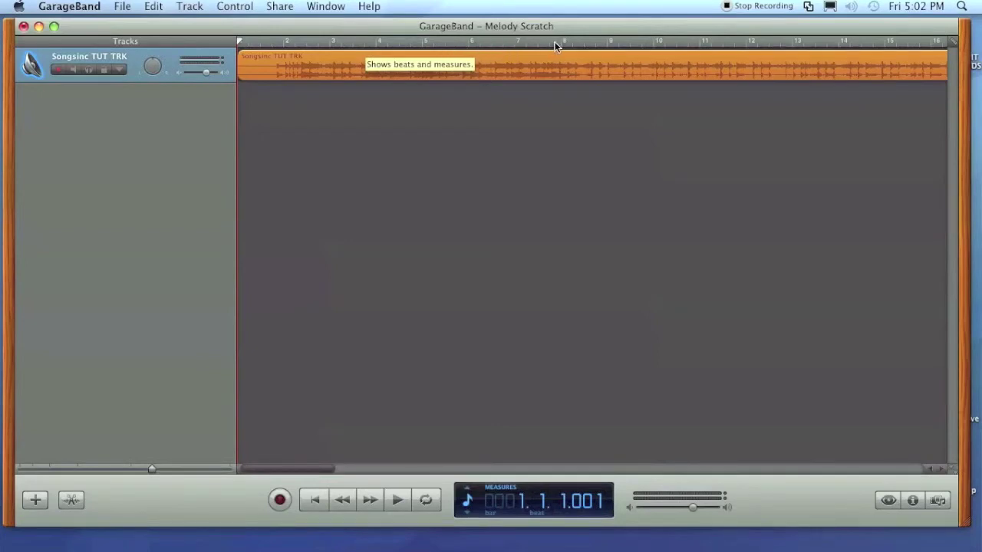
# Switch the timeline display to Time and return it to Measures.
pyautogui.click(469, 504)
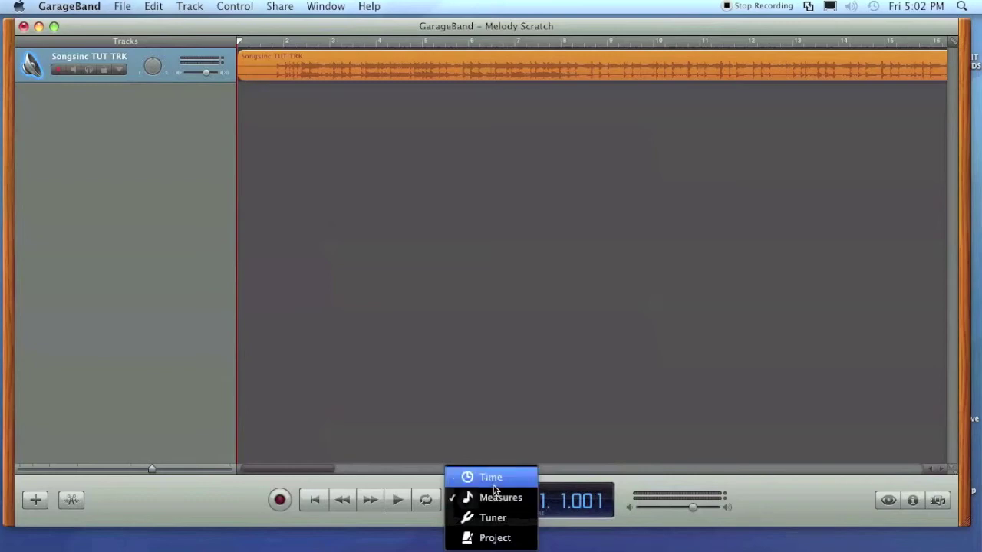
pyautogui.click(492, 479)
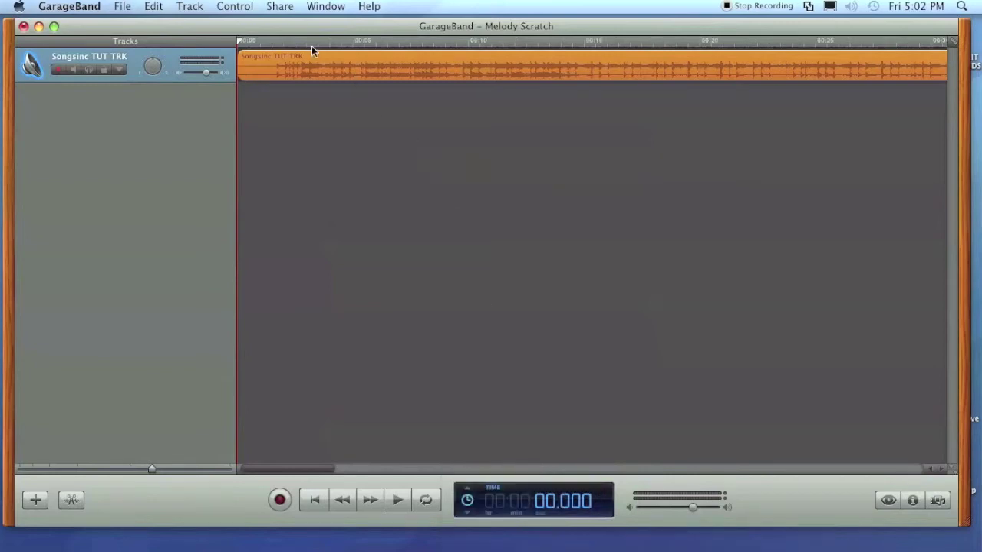
pyautogui.click(467, 500)
pyautogui.click(484, 502)
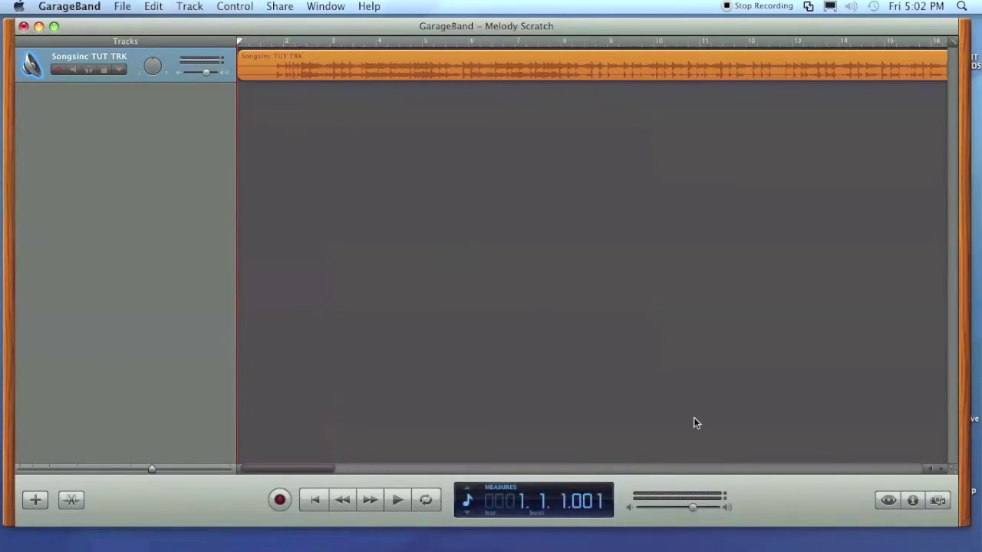
# Raise the master volume slightly and lower the Songsinc TUT TRK track volume a little.
pyautogui.moveTo(692, 507); pyautogui.dragTo(708, 509)
pyautogui.moveTo(206, 75); pyautogui.dragTo(196, 73)
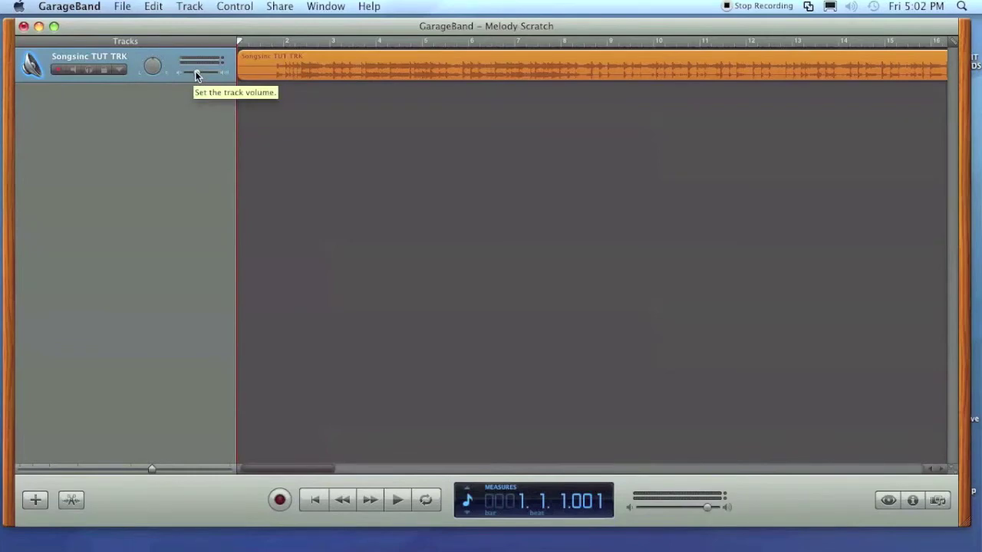
pyautogui.moveTo(195, 72); pyautogui.dragTo(196, 72)
pyautogui.click(707, 506)
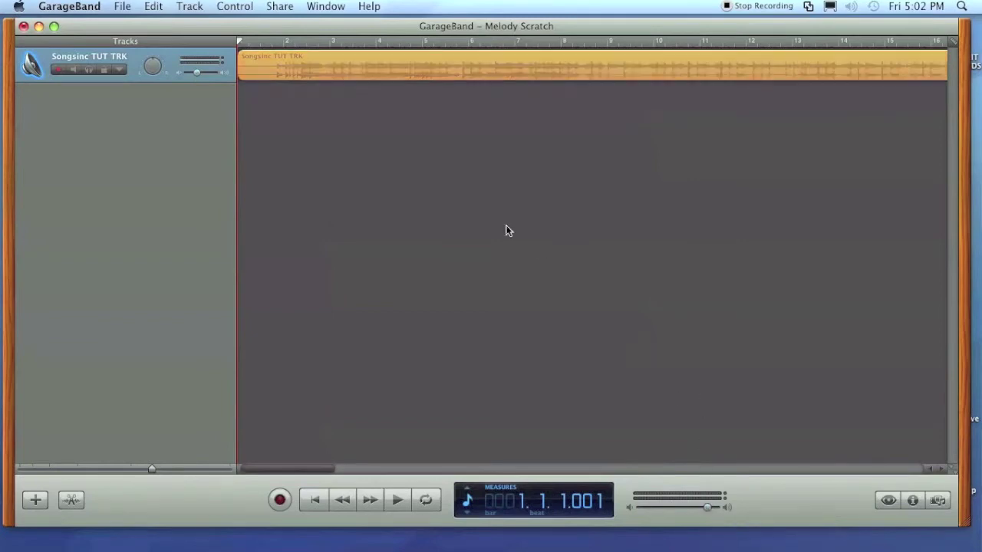
# Play the Songsinc TUT TRK region from the beginning for a few measures and stop playback.
pyautogui.click(410, 68)
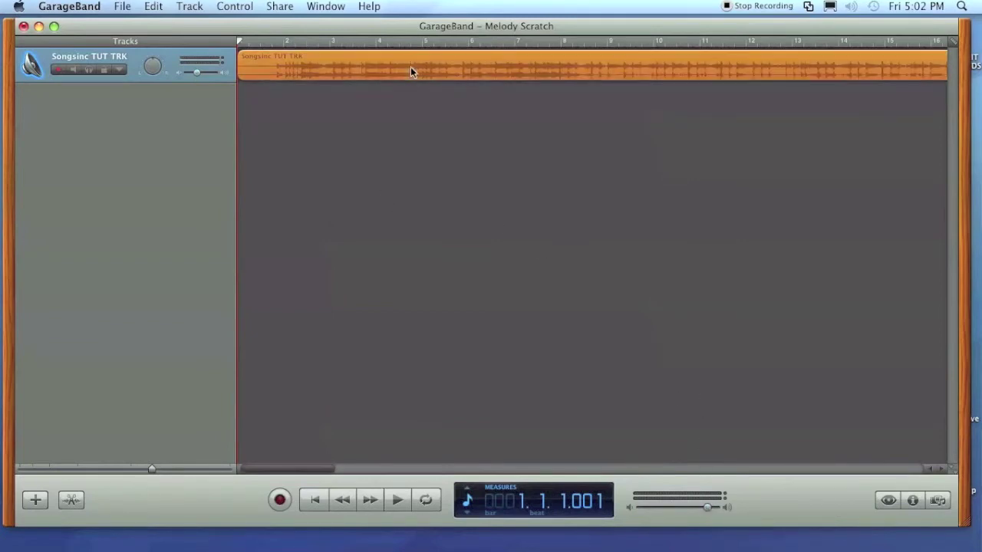
pyautogui.click(395, 502)
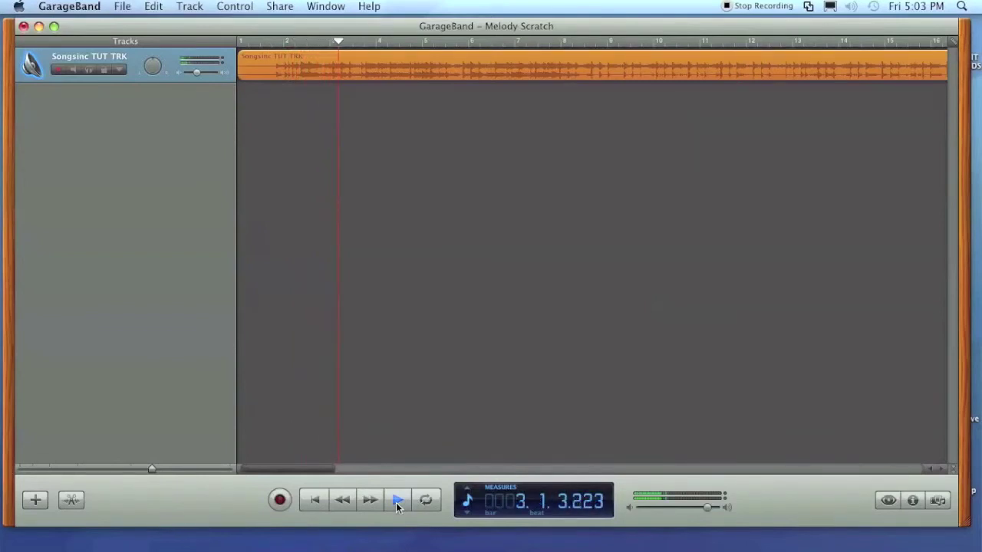
pyautogui.click(396, 503)
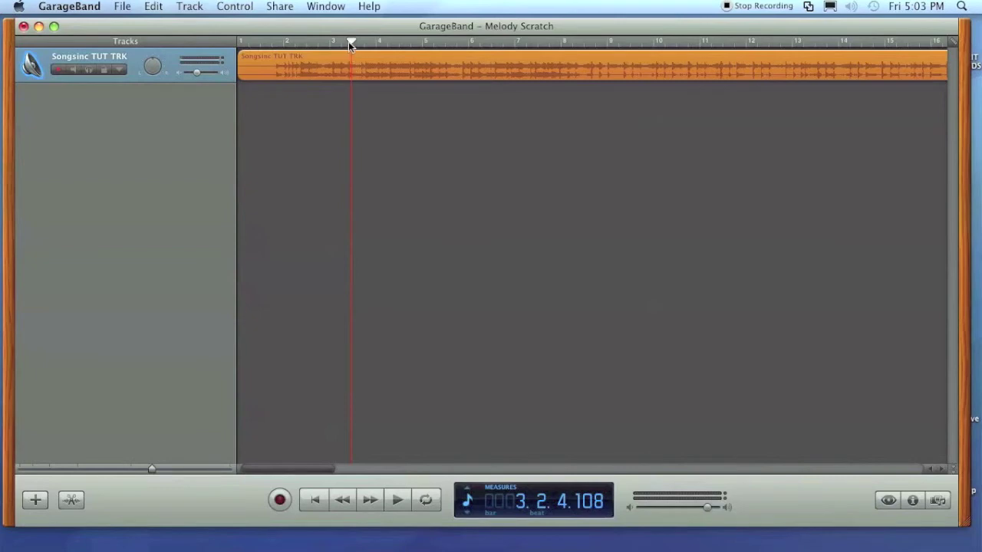
# Move the playhead to measure 7 and listen to about one measure of the track.
pyautogui.moveTo(350, 41); pyautogui.dragTo(512, 47)
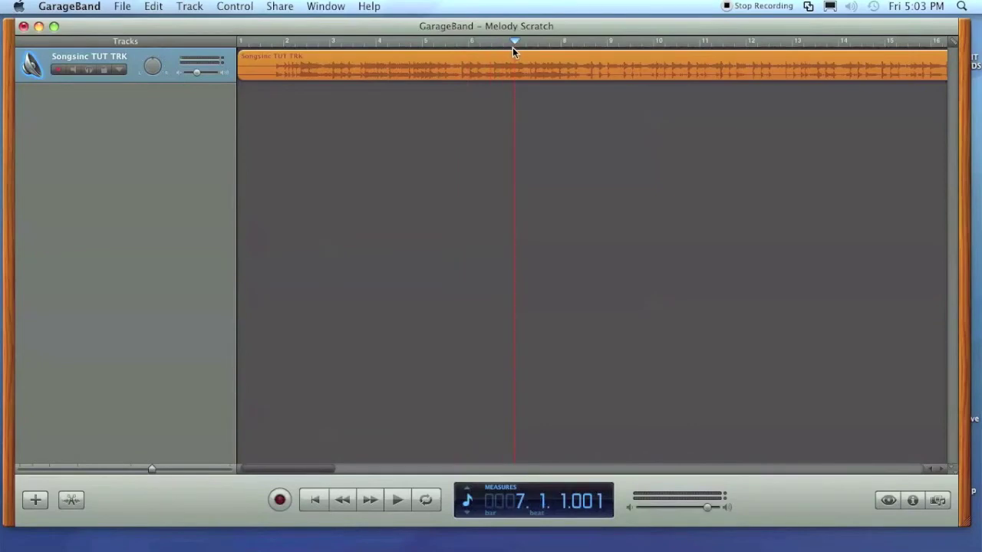
pyautogui.click(397, 499)
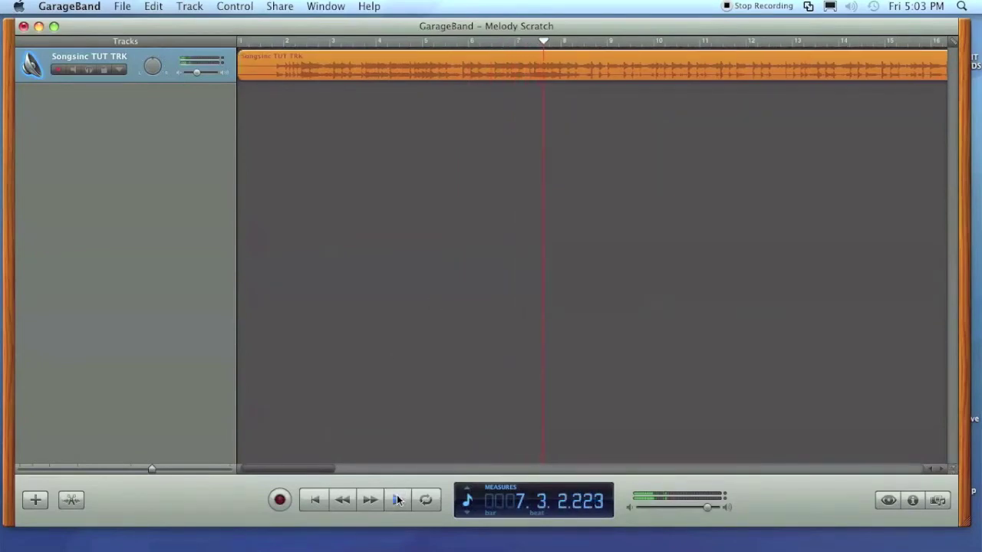
pyautogui.press('space')
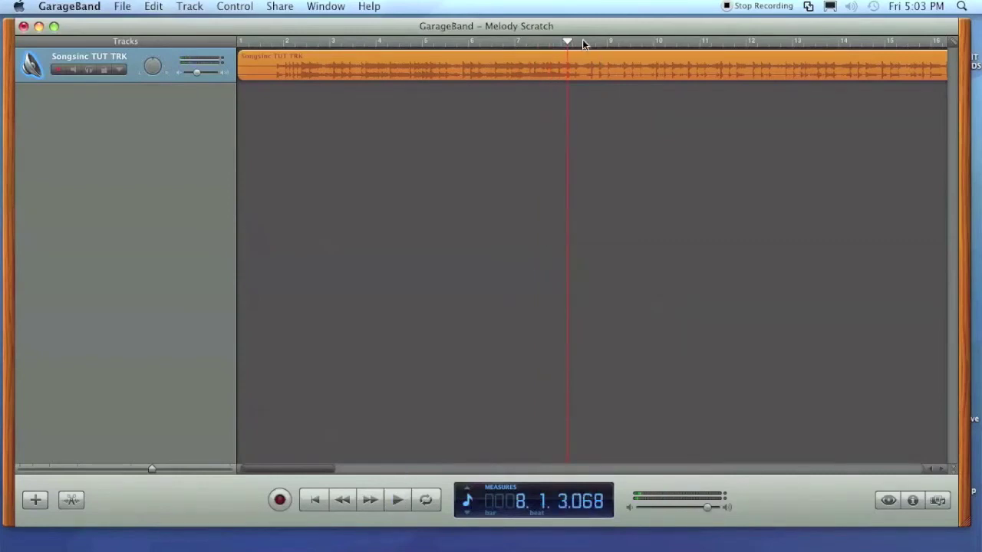
# Move the playhead to measure 6 and listen to the track until just past measure 8.
pyautogui.moveTo(568, 38); pyautogui.dragTo(471, 38)
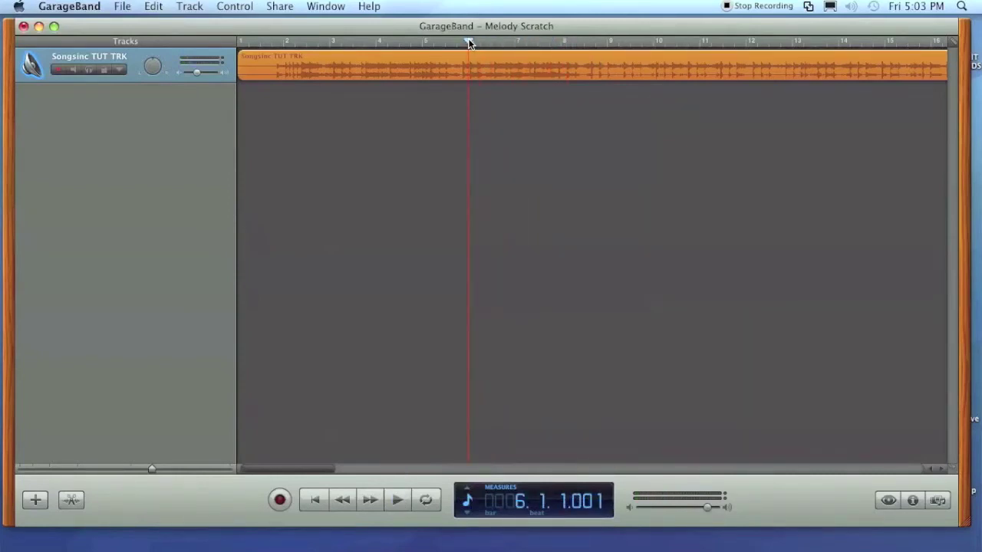
pyautogui.click(398, 504)
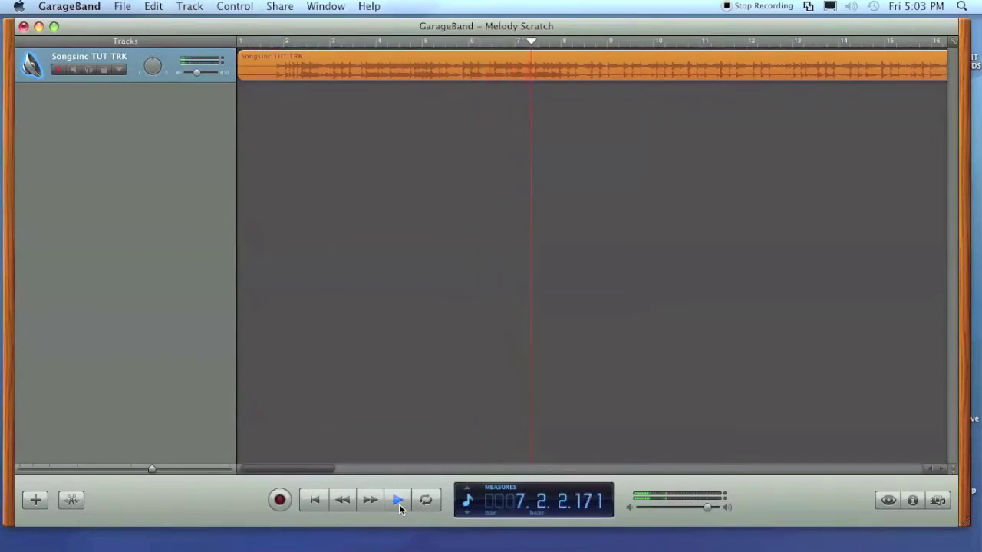
pyautogui.click(397, 502)
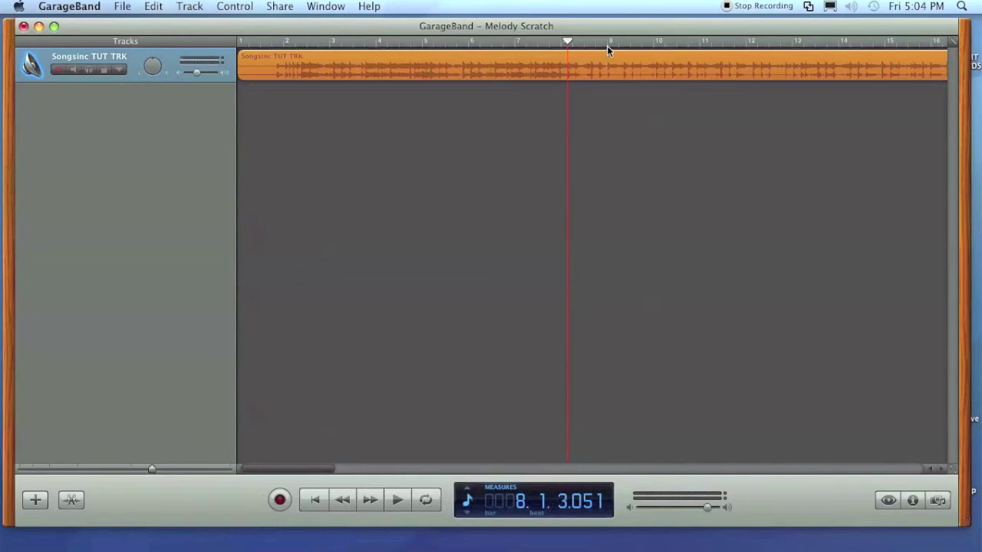
# Bring the playhead back to measure 7 and listen to the track until just past measure 9.
pyautogui.moveTo(569, 39); pyautogui.dragTo(514, 41)
pyautogui.click(400, 499)
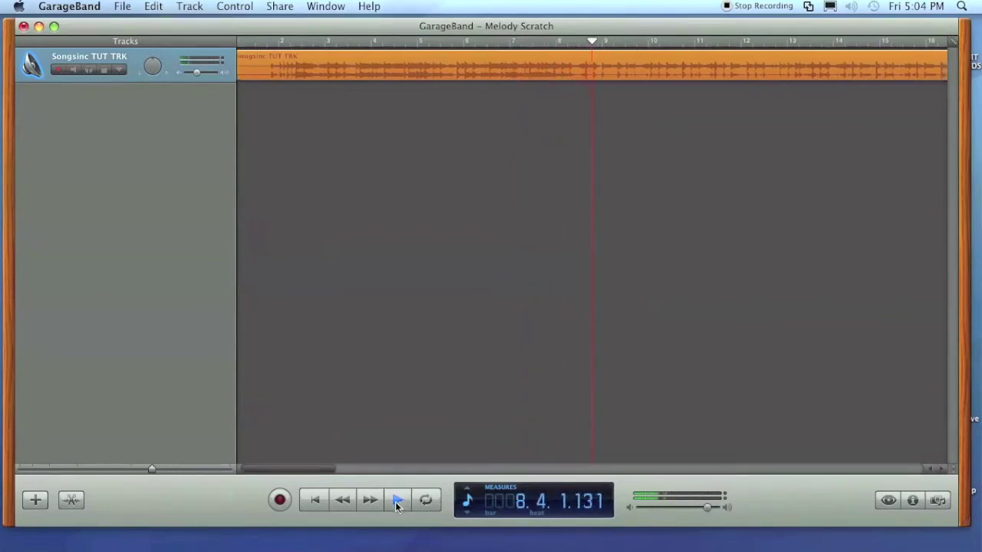
pyautogui.click(395, 502)
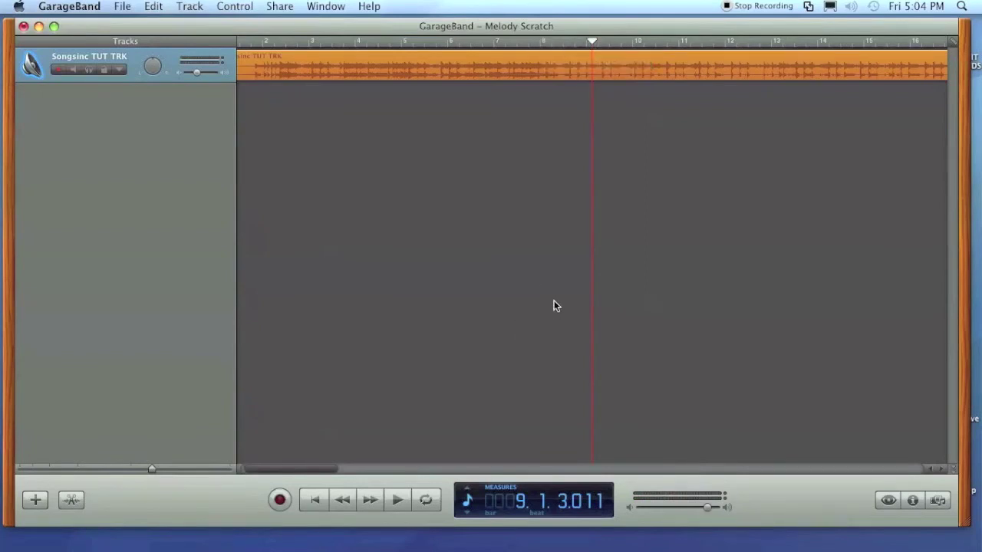
# Listen to the track from measure 18 for about two measures and return the playhead to measure 18.
pyautogui.moveTo(324, 467); pyautogui.dragTo(363, 467)
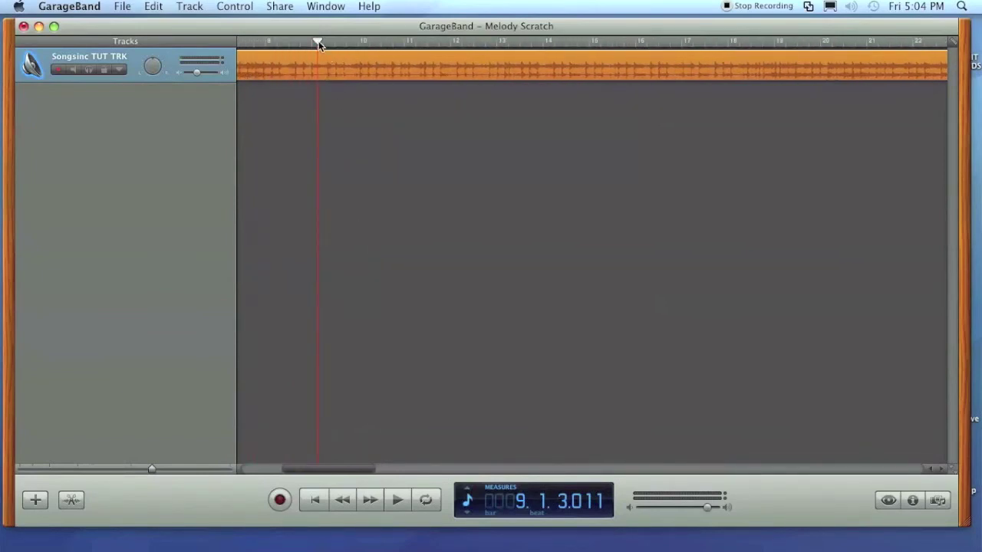
pyautogui.moveTo(319, 41); pyautogui.dragTo(732, 53)
pyautogui.click(396, 499)
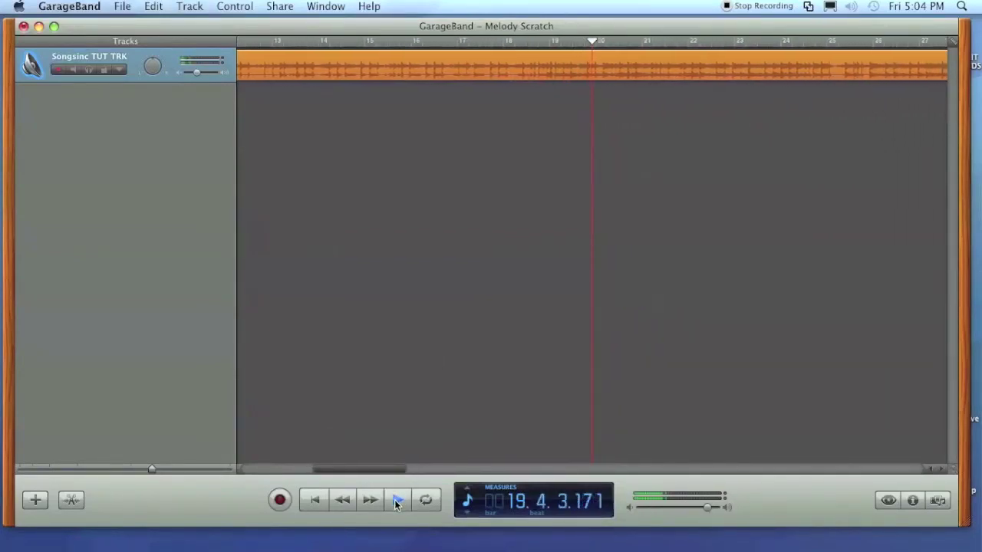
pyautogui.click(395, 499)
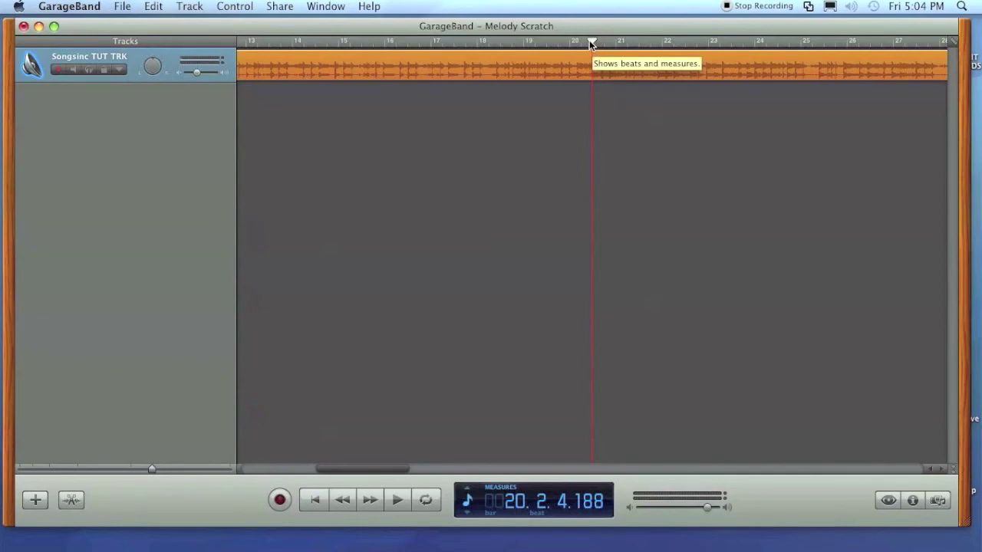
pyautogui.click(477, 44)
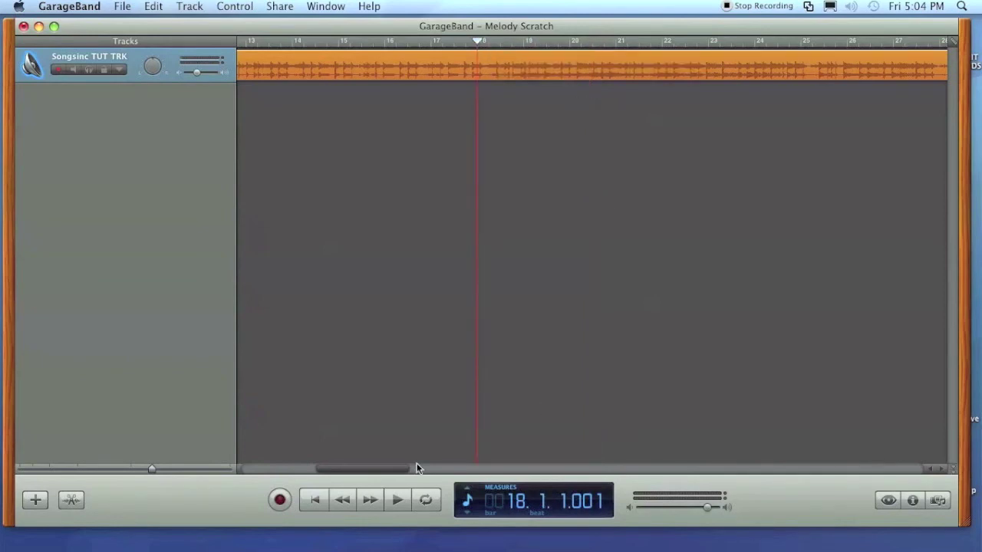
pyautogui.moveTo(400, 469); pyautogui.dragTo(325, 470)
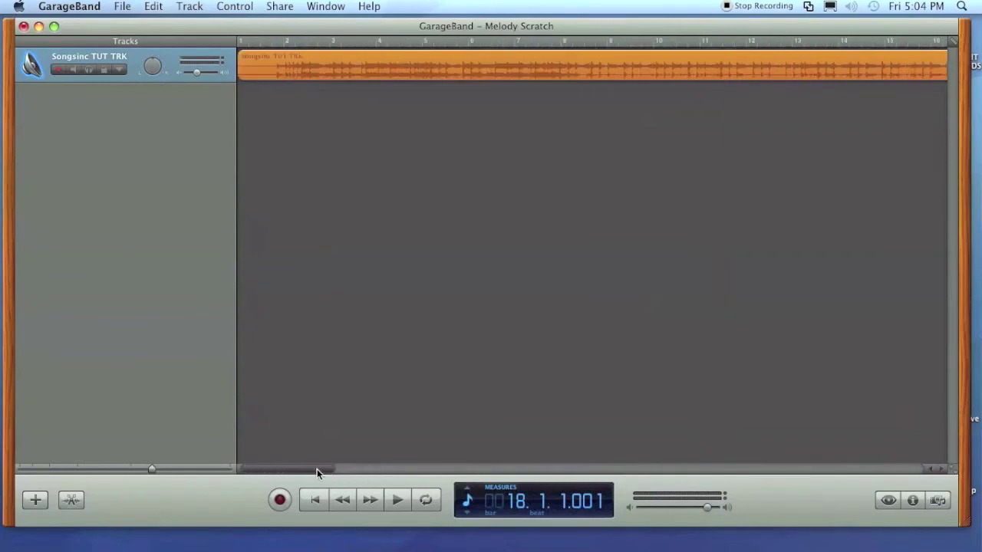